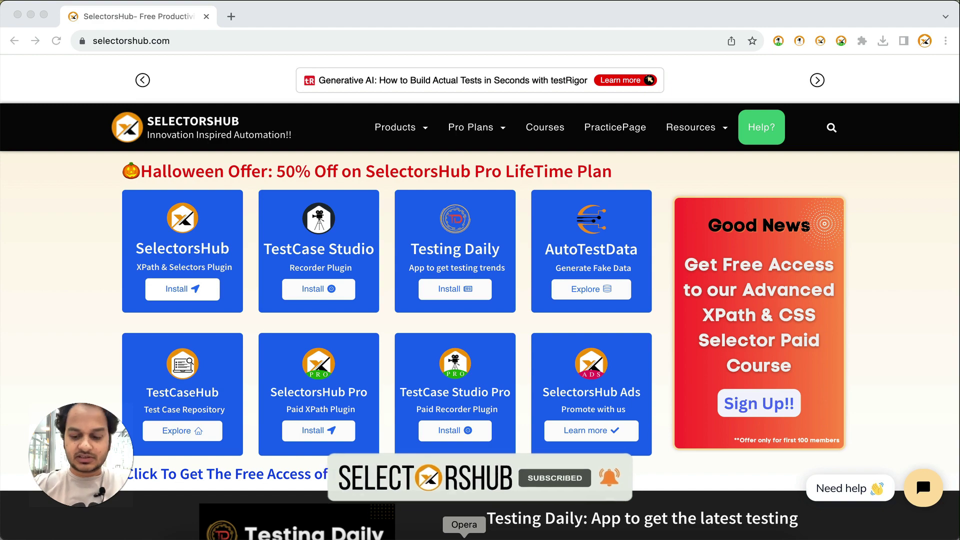
Open an incognito window to check whether the SelectorsHub extension is available there, and close it again
left_click(890, 335)
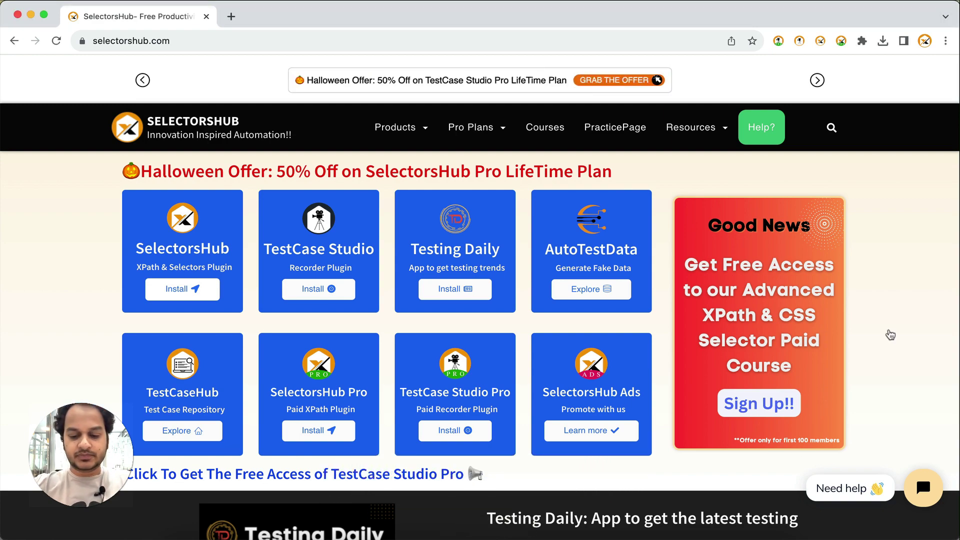
key("super+shift+n")
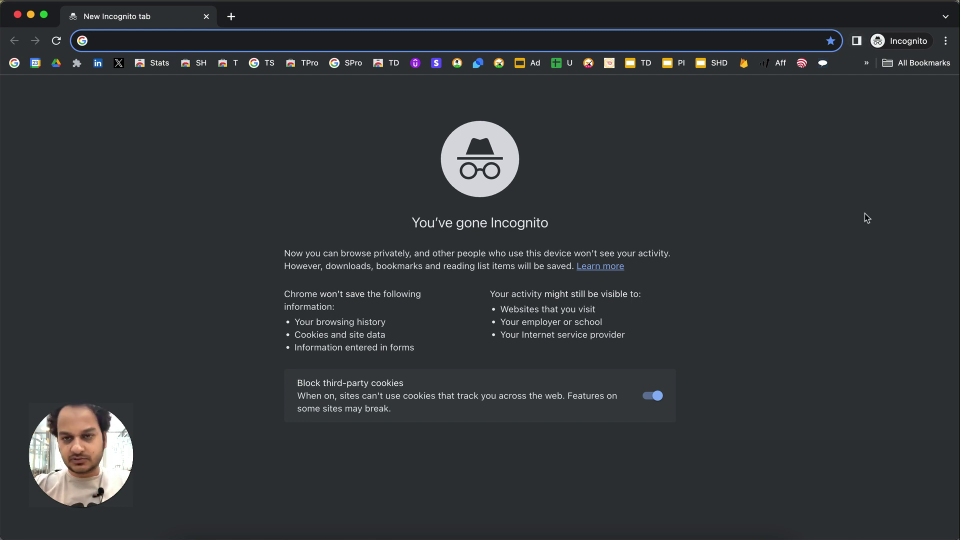
key("super+w")
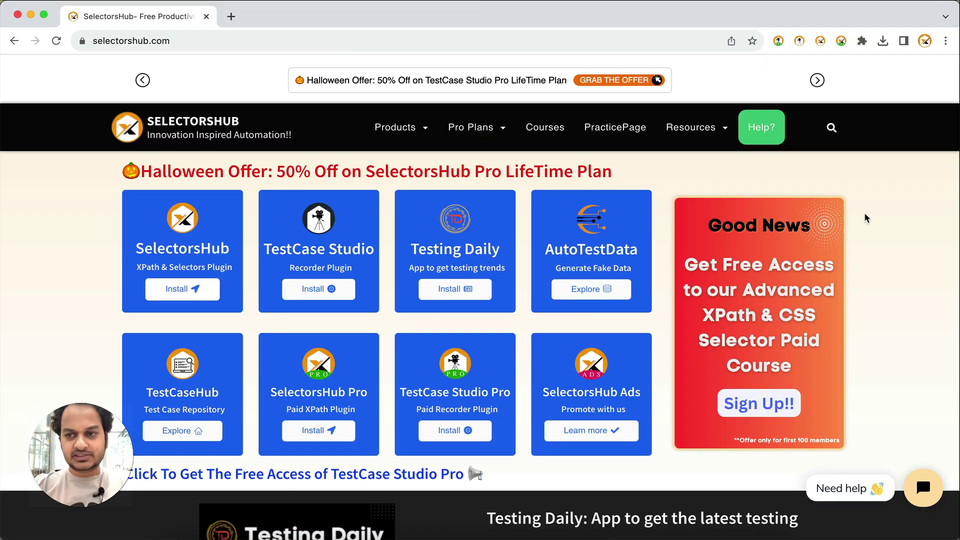
View the SelectorsHub extension's management page from its browser icon, and close that page
right_click(821, 42)
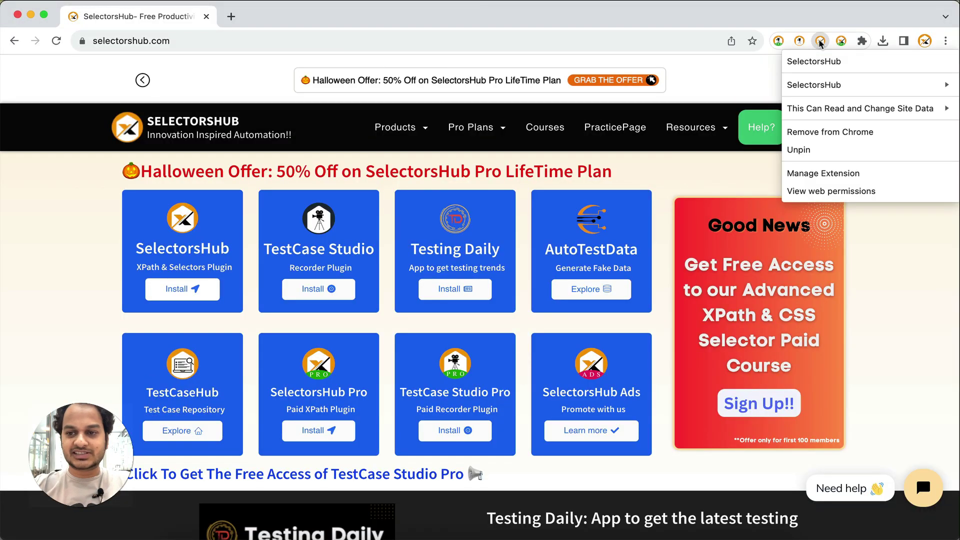
left_click(822, 175)
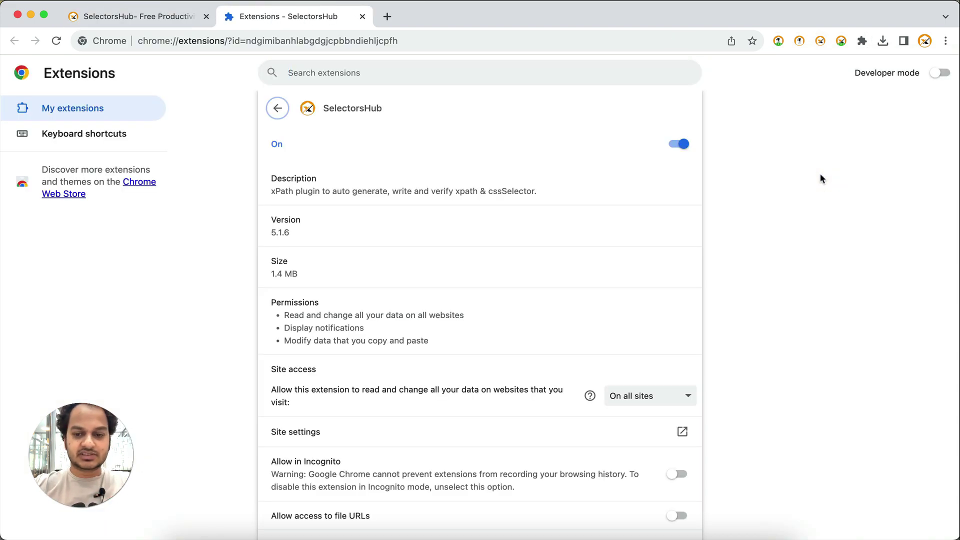
left_click(362, 17)
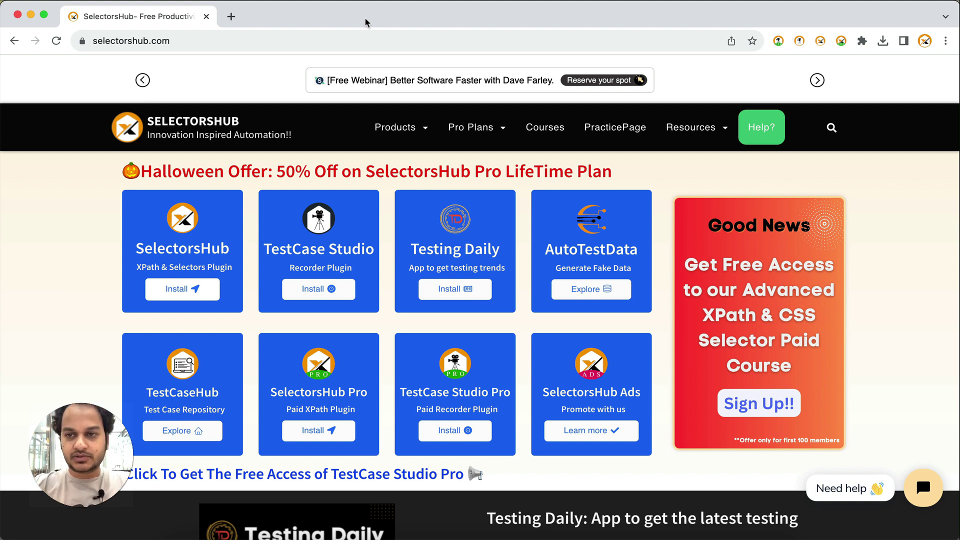
Launch SelectorsHub, open its extension details through its version number, and enable Allow in Incognito
left_click(819, 41)
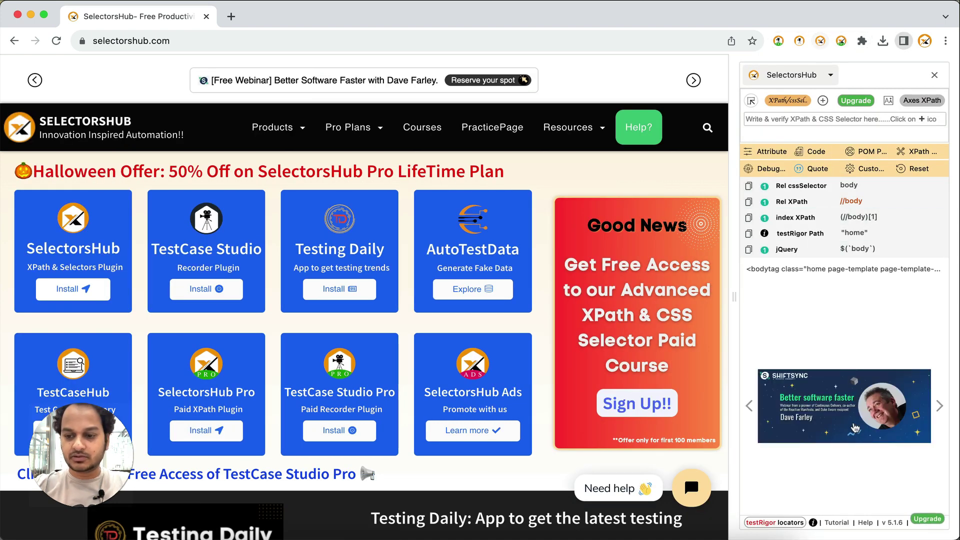
left_click(895, 523)
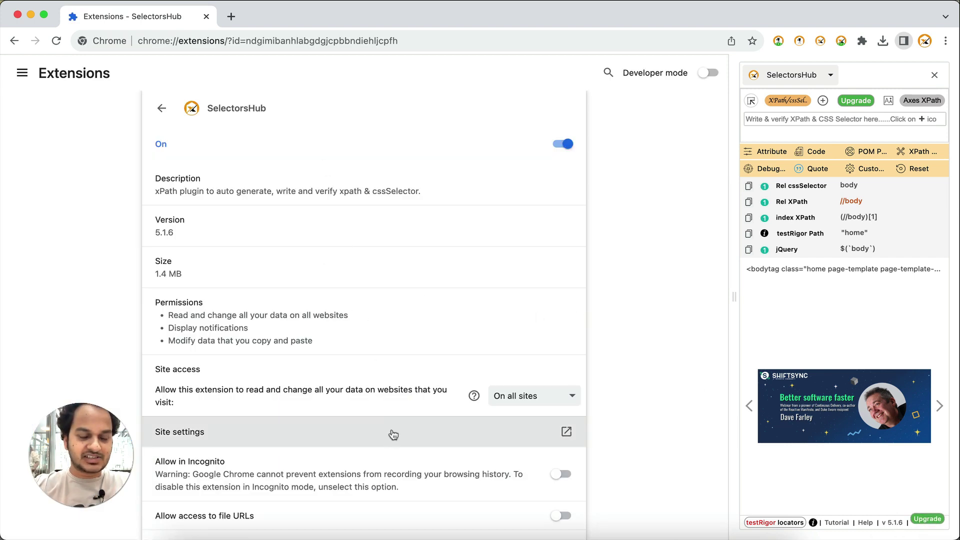
scroll(393, 434, "down", 5)
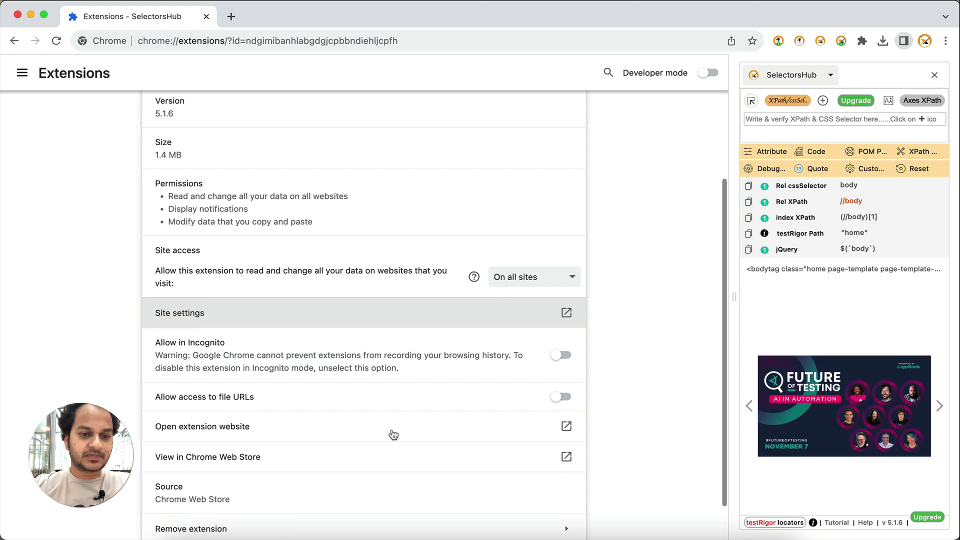
left_click(564, 356)
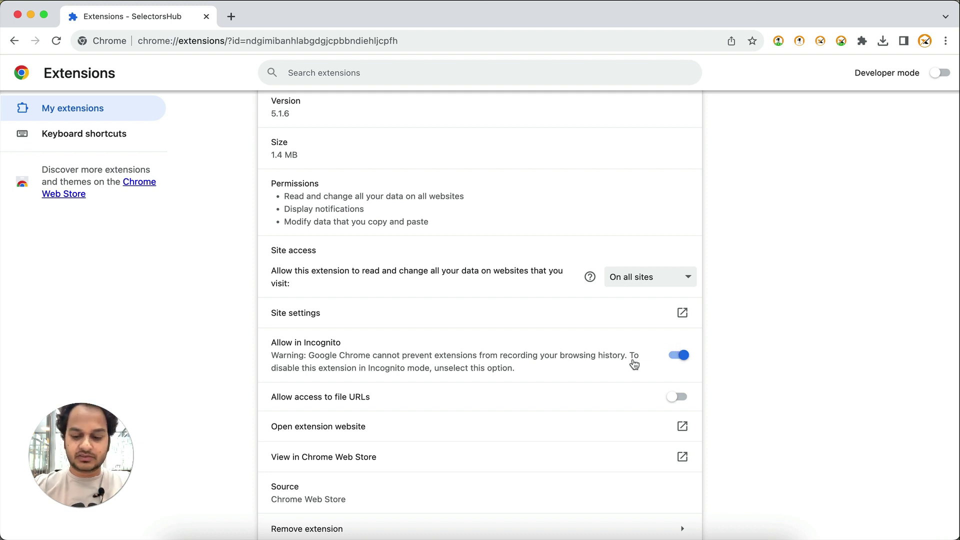
Load selectorshub.com in a new incognito window and launch the SelectorsHub extension there
key("super+shift+n")
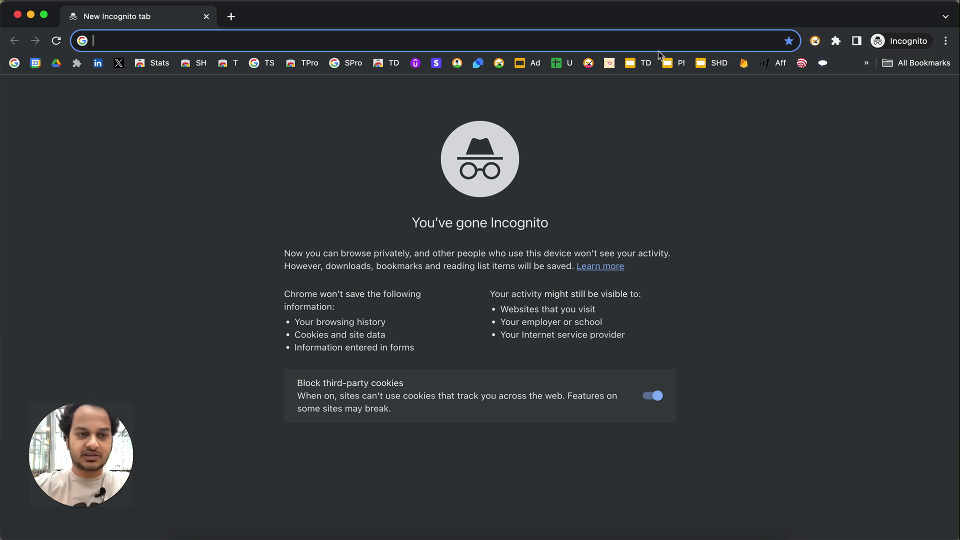
type("se")
key("Return")
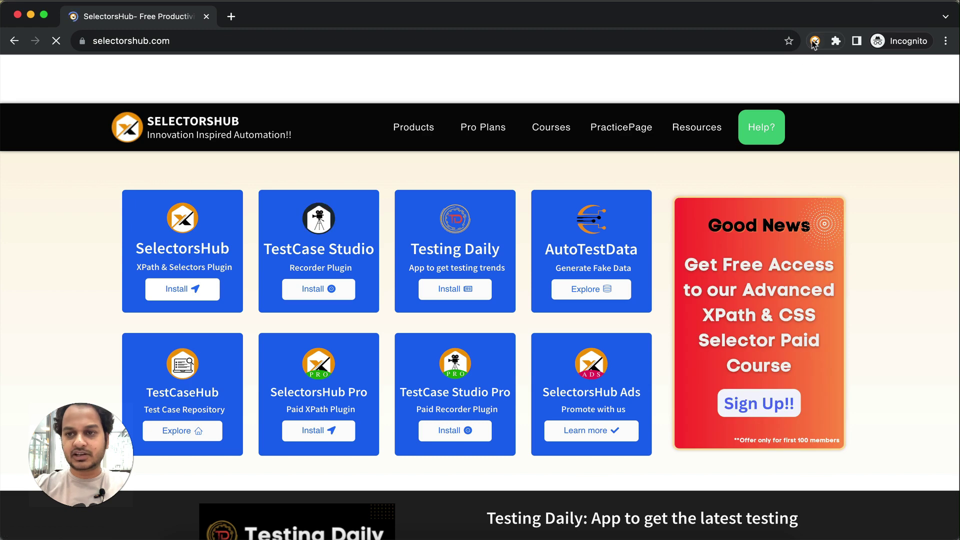
left_click(814, 41)
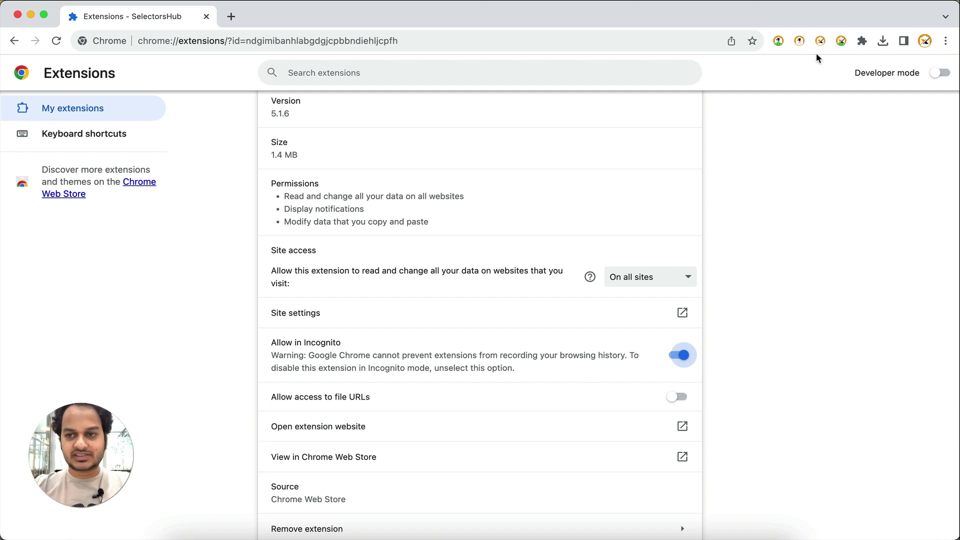
Enable Allow access to file URLs for the SelectorsHub extension in the regular Chrome window
left_click(820, 40)
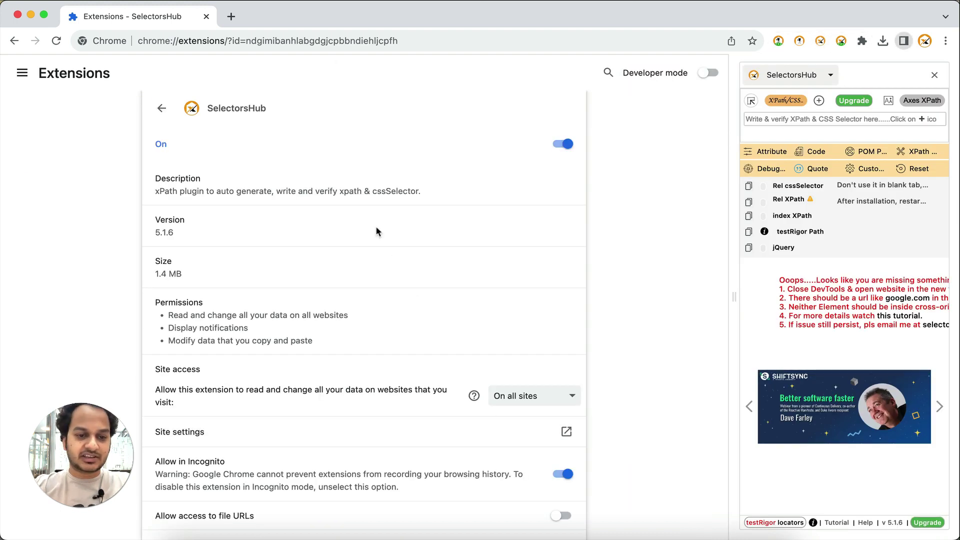
scroll(371, 445, "down", 3)
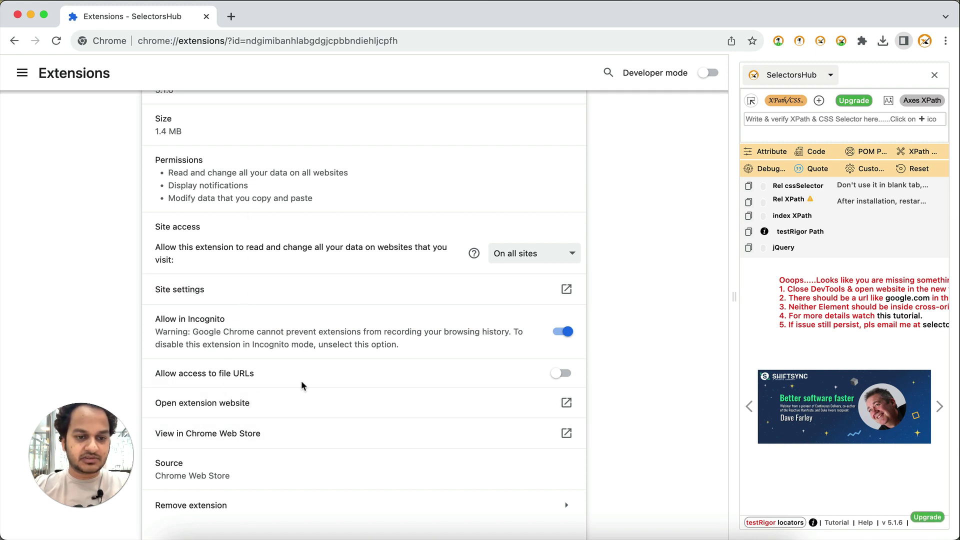
left_click(562, 374)
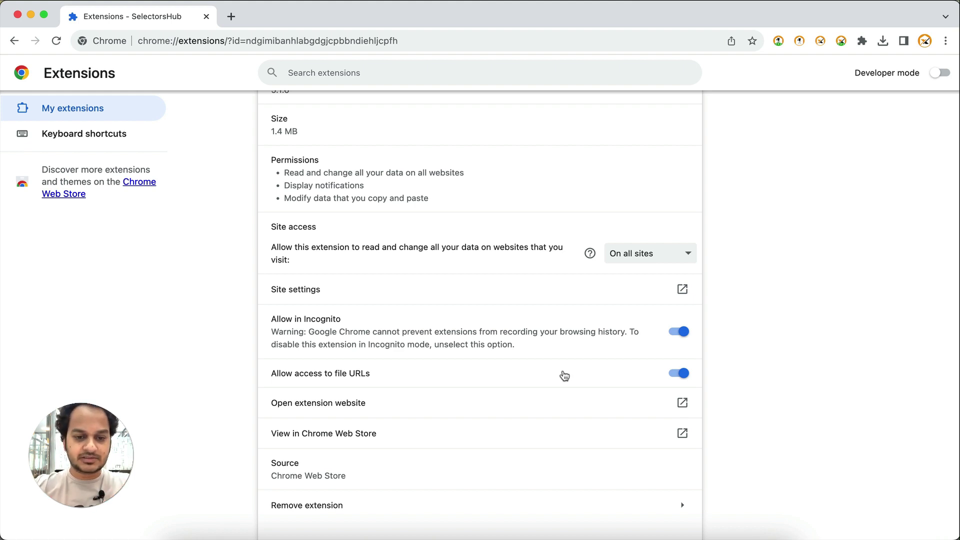
scroll(564, 375, "up", 5)
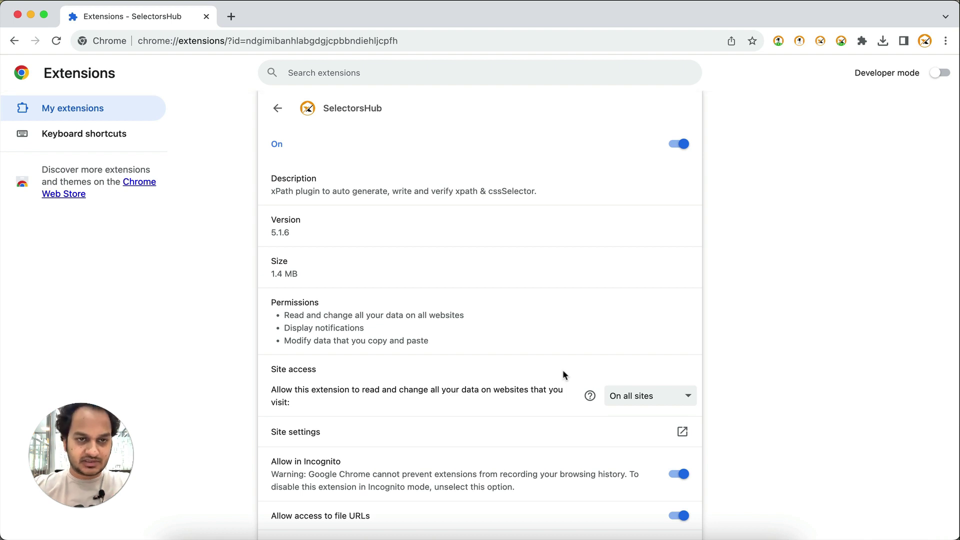
Load selectorshub.com in a new tab, launch SelectorsHub, and open its extension details through its version number
left_click(231, 17)
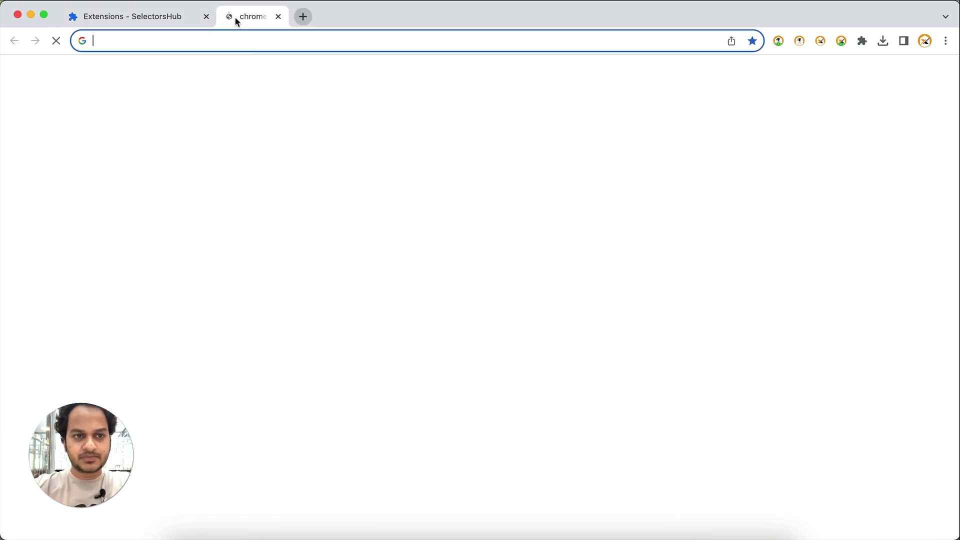
type("sele")
key("Return")
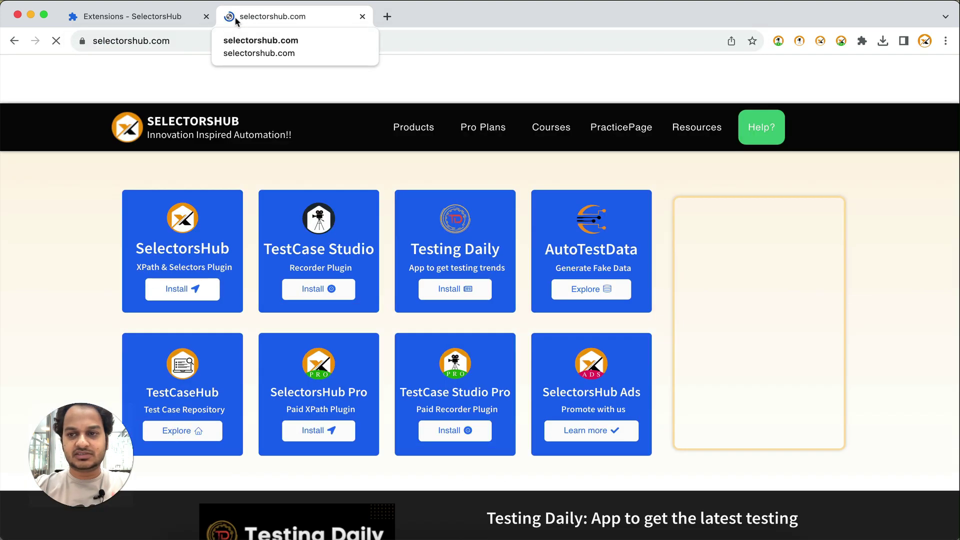
left_click(820, 41)
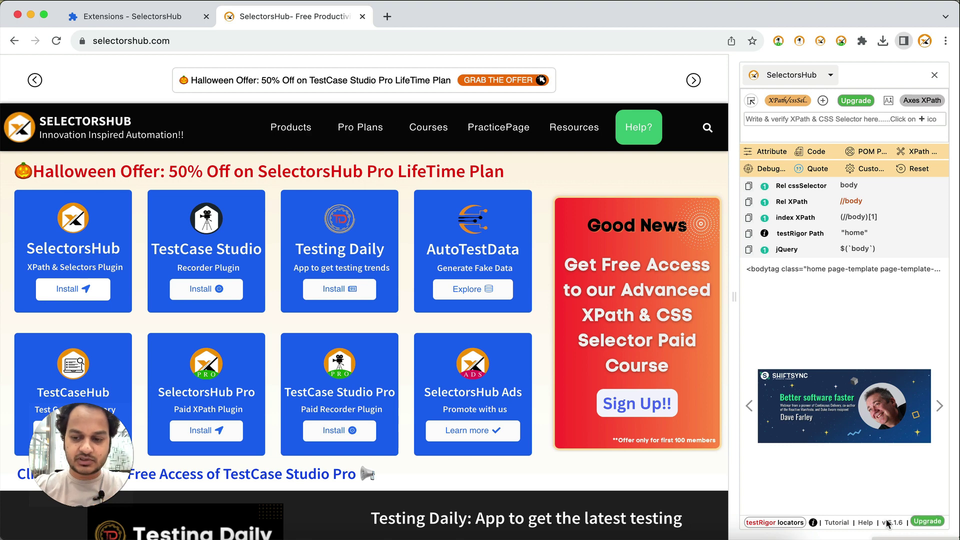
left_click(887, 524)
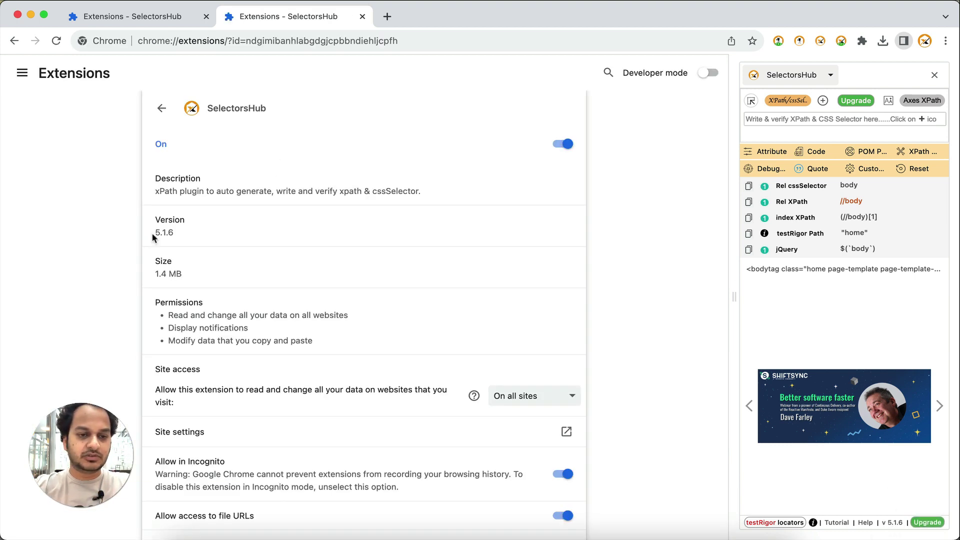
Turn on Developer mode for the extensions page and highlight the SelectorsHub version number
left_click_drag(155, 237, 204, 235)
left_click(618, 205)
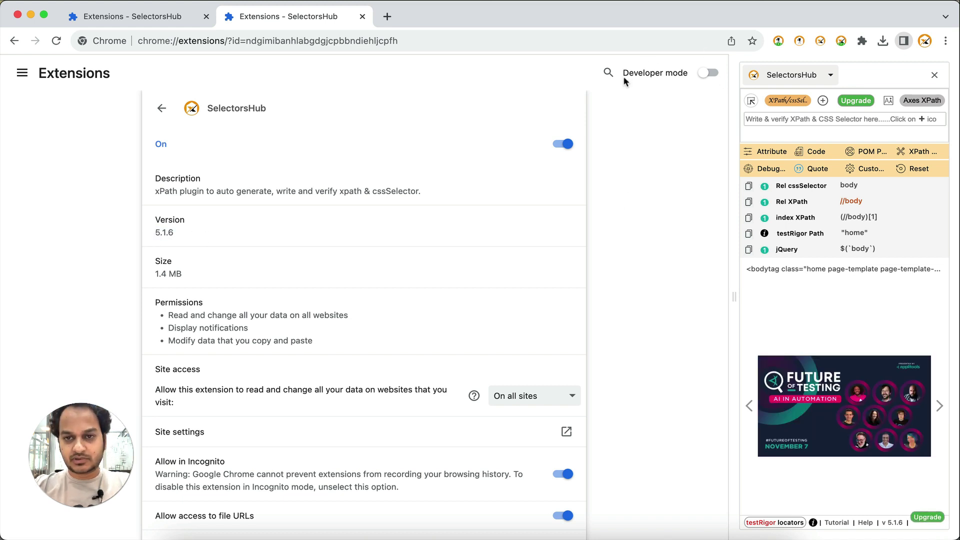
left_click(709, 74)
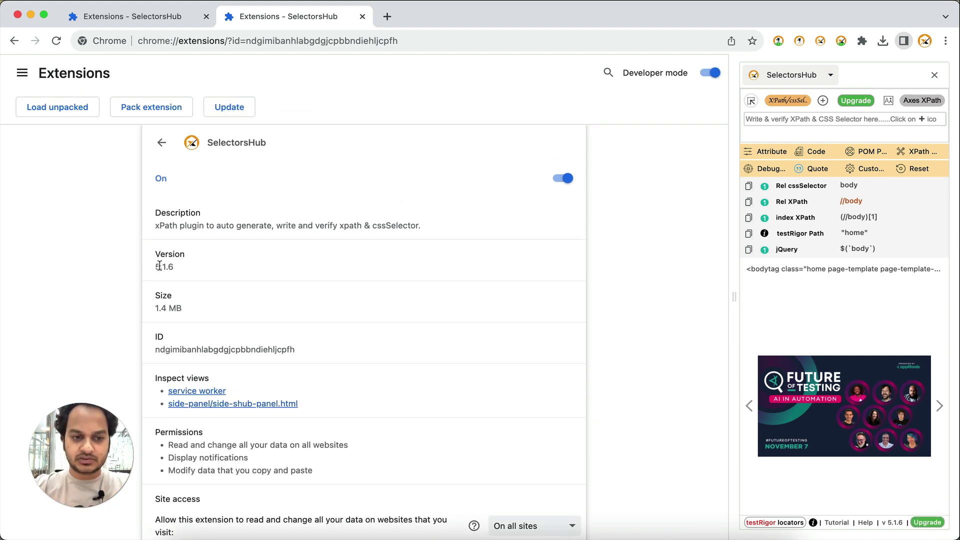
left_click_drag(157, 266, 214, 270)
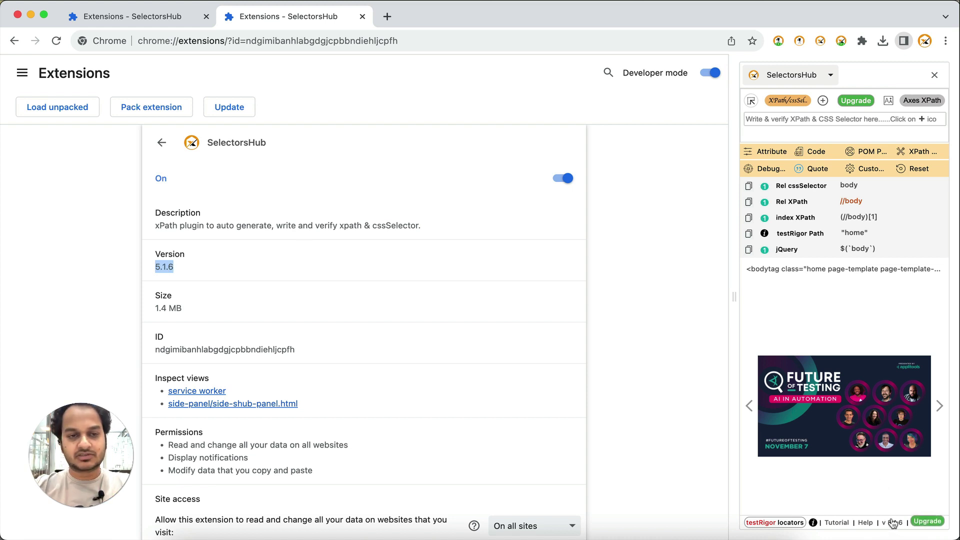
Reopen the SelectorsHub extension details from another new tab and review the incognito permission, comparing with the incognito window
left_click(387, 17)
type("selec")
key("Return")
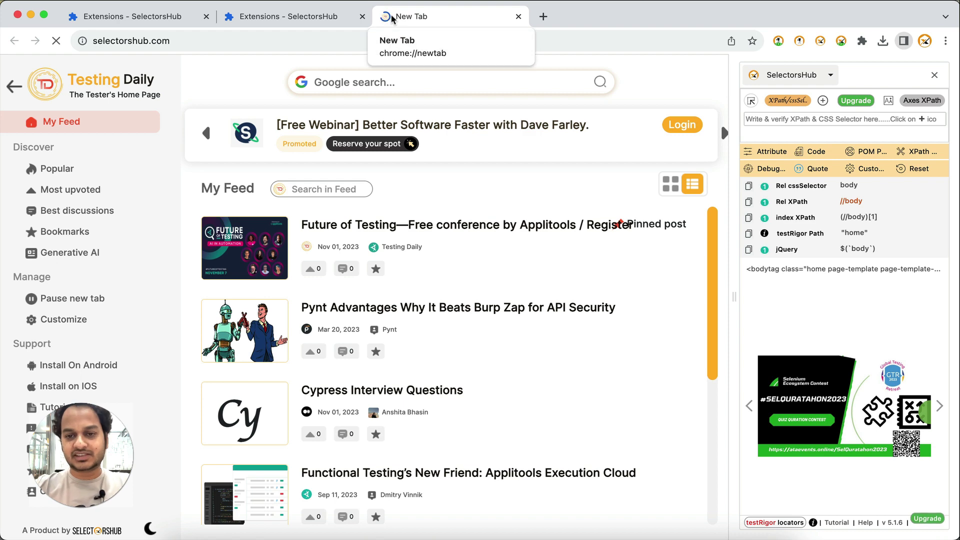
left_click(895, 523)
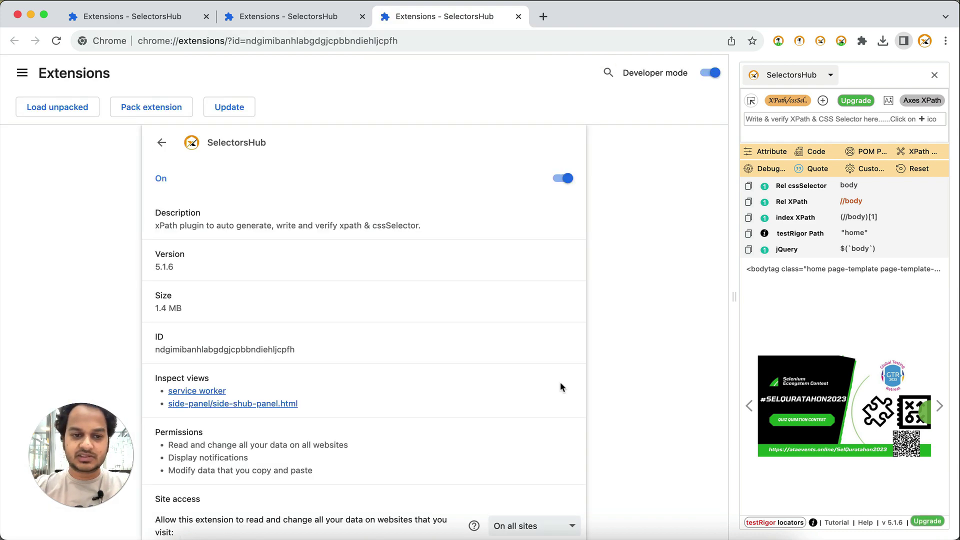
scroll(266, 323, "down", 6)
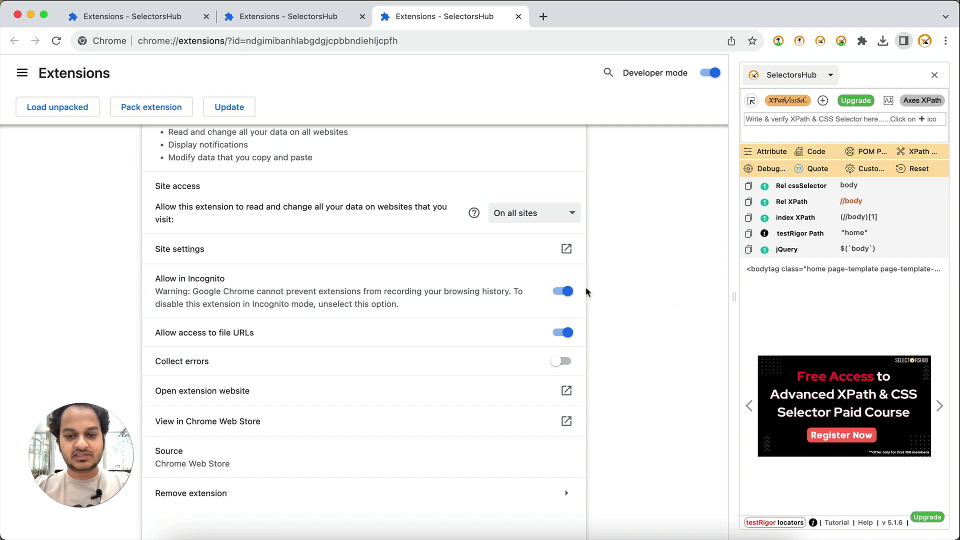
key("super+Tab")
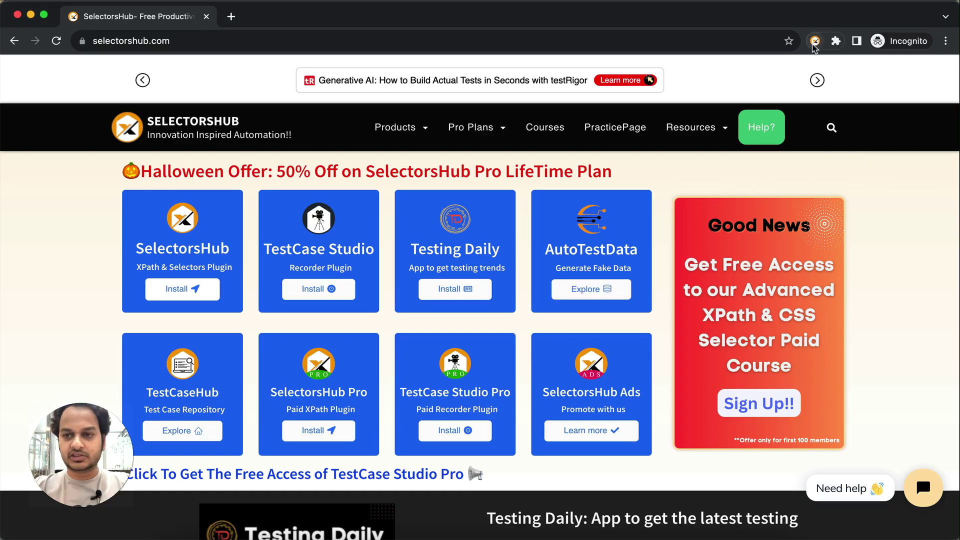
key("super+grave")
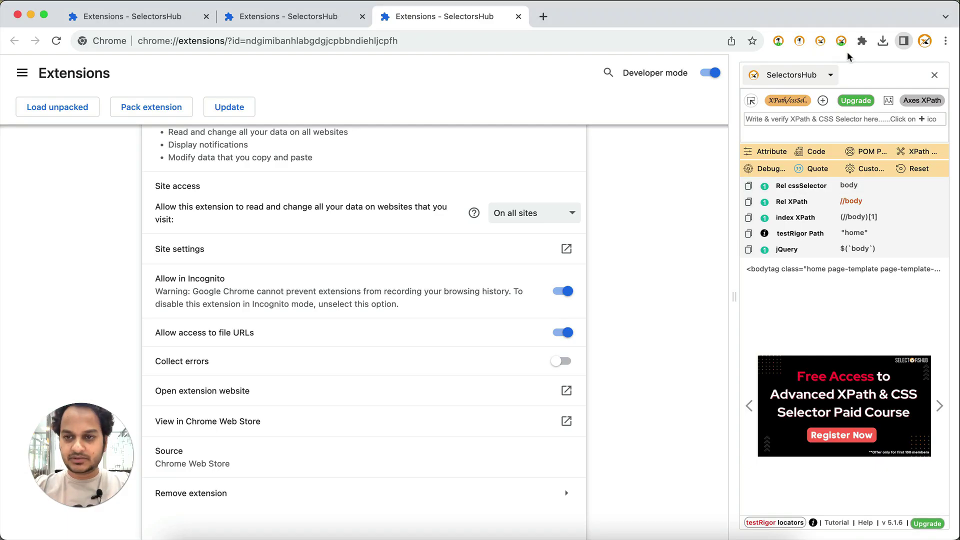
Load google.com in a new tab of the regular window
left_click(544, 17)
type("g")
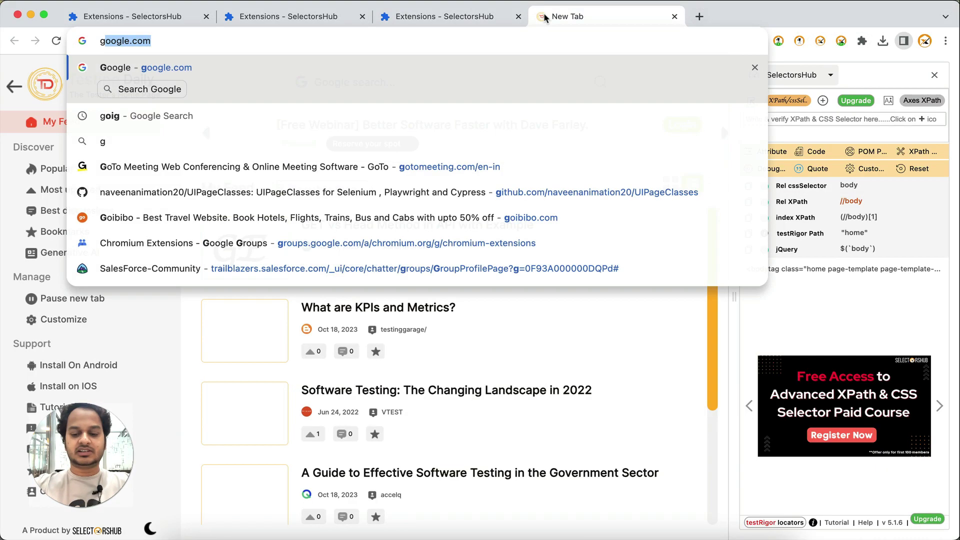
type("oo")
key("Return")
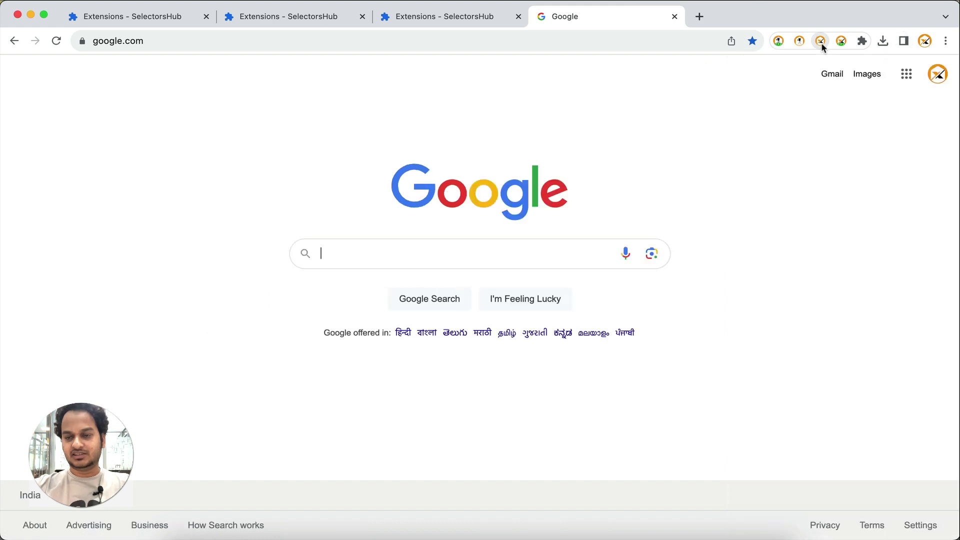
Inspect the Google page in DevTools, show SelectorsHub beside the Elements view, and widen its area
key("super+alt+i")
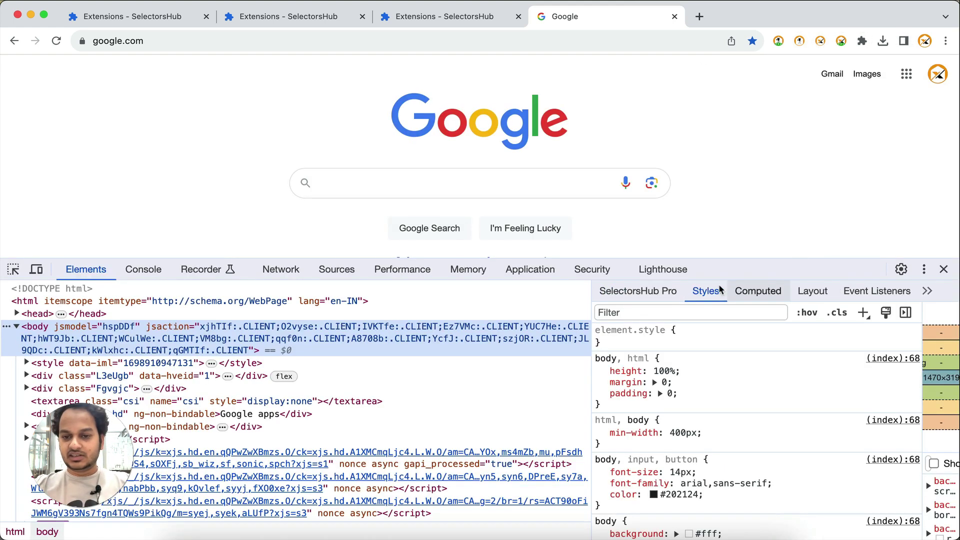
left_click(926, 293)
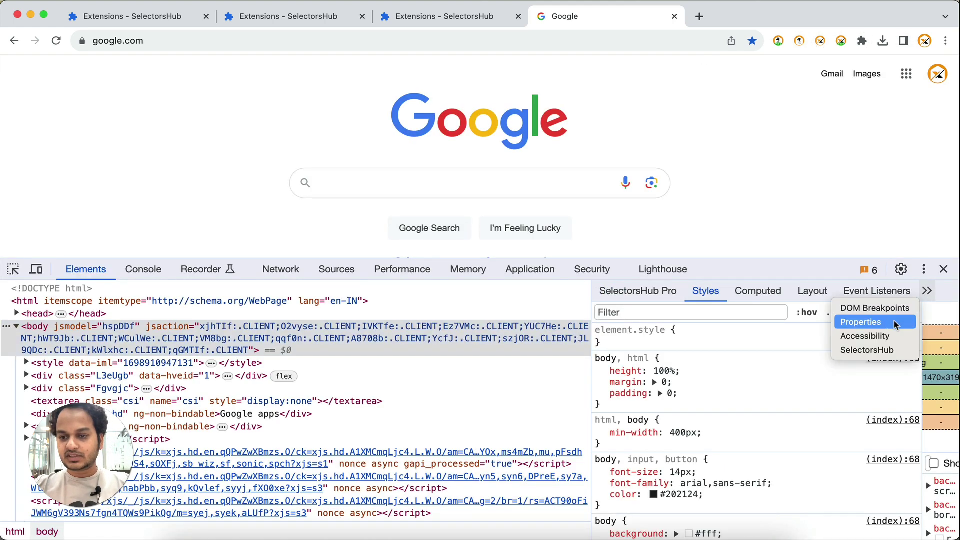
left_click(883, 349)
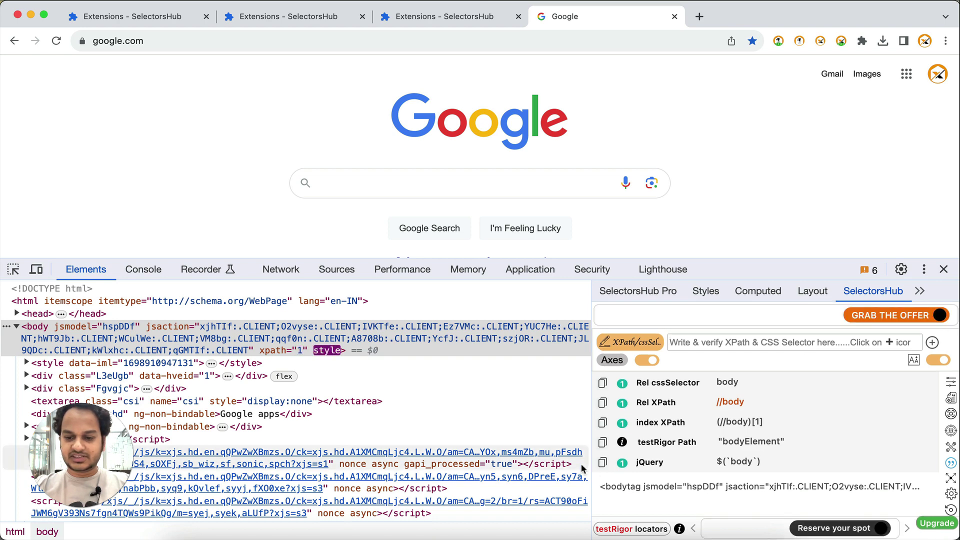
left_click_drag(592, 465, 499, 466)
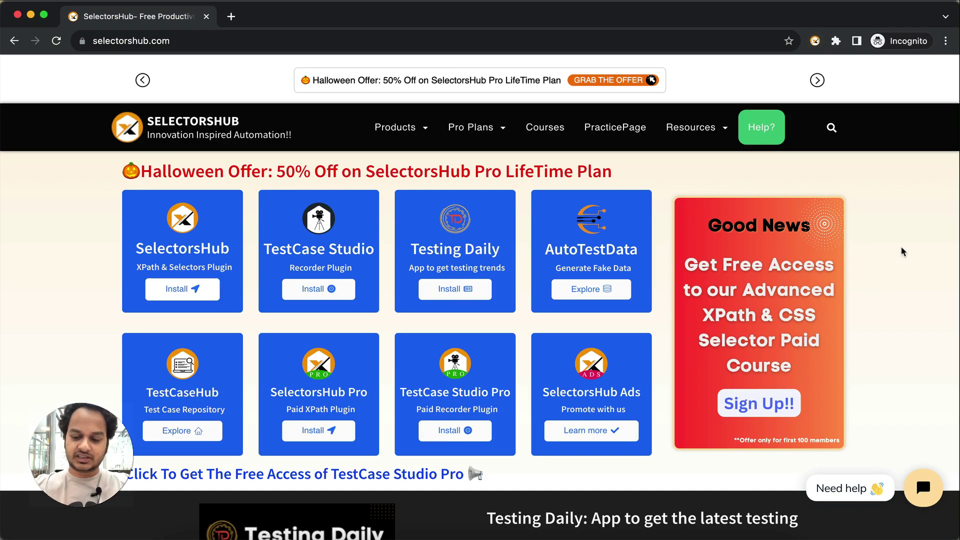
Show SelectorsHub beside the Elements view in DevTools for the incognito selectorshub.com page, and close DevTools in both browser windows
key("super+alt+i")
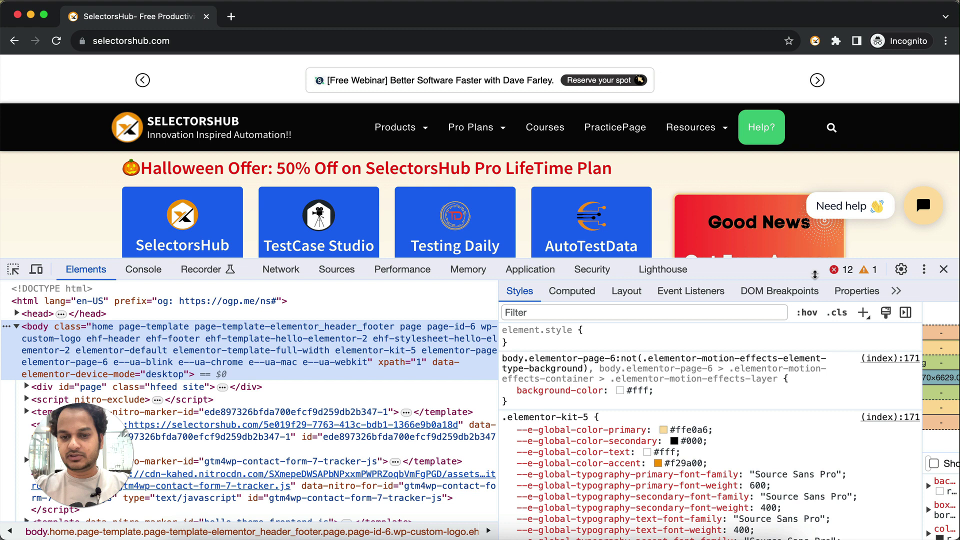
left_click(896, 290)
left_click(851, 322)
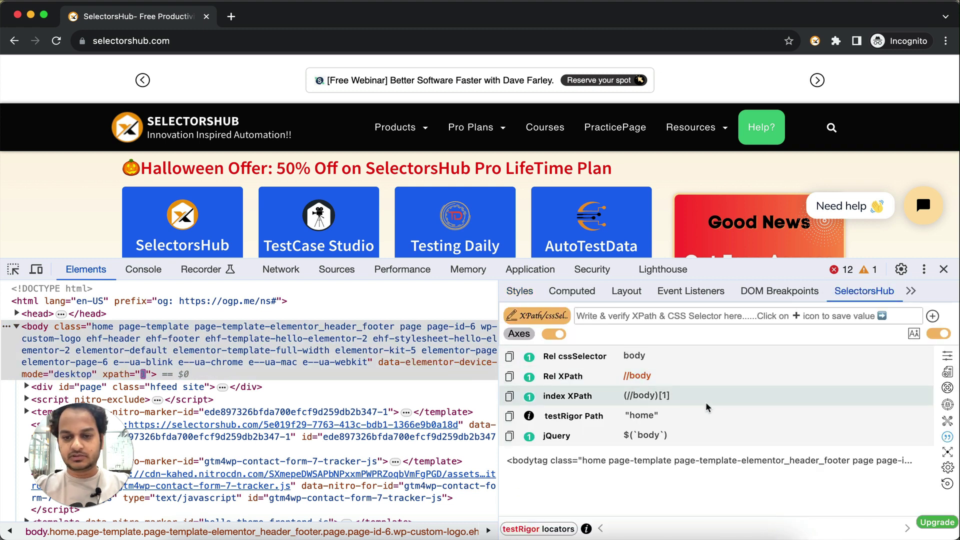
left_click(944, 269)
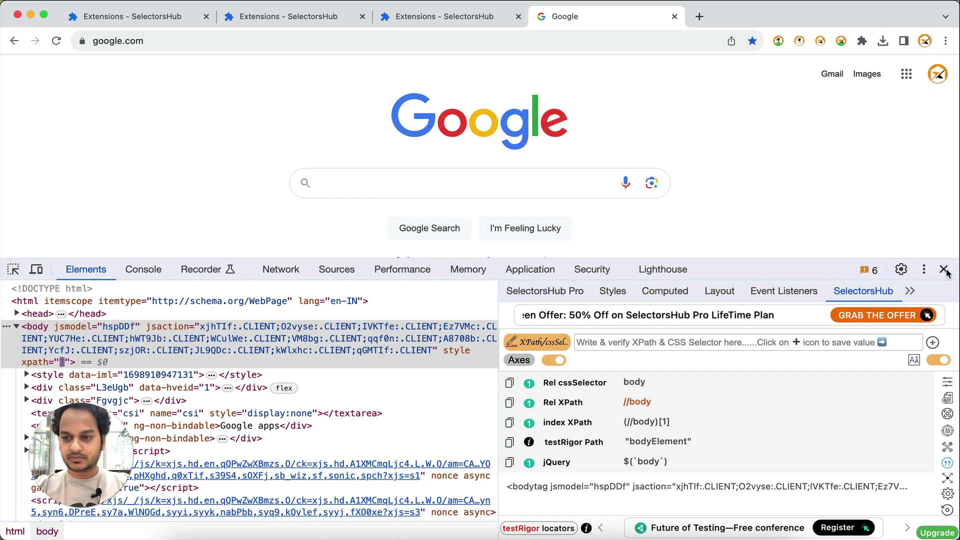
left_click(945, 270)
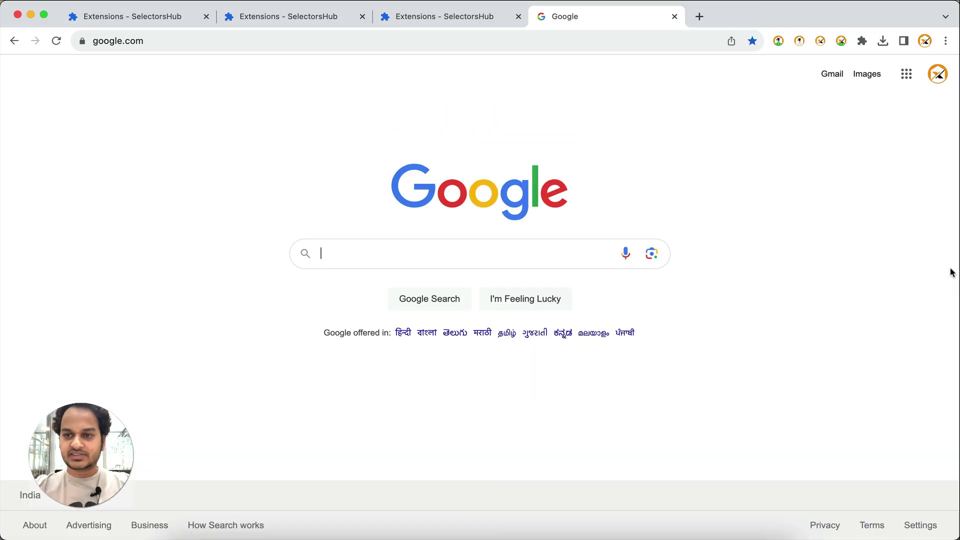
Open the SelectorsHub Pro extension details from its side panel on the Google page and allow incognito mode and access to file URLs
left_click(842, 40)
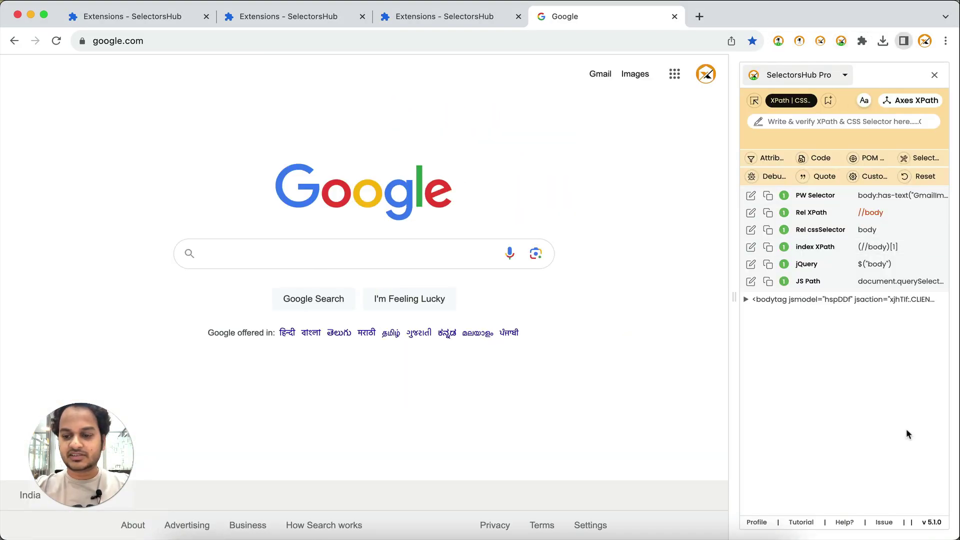
left_click(933, 522)
scroll(319, 403, "down", 4)
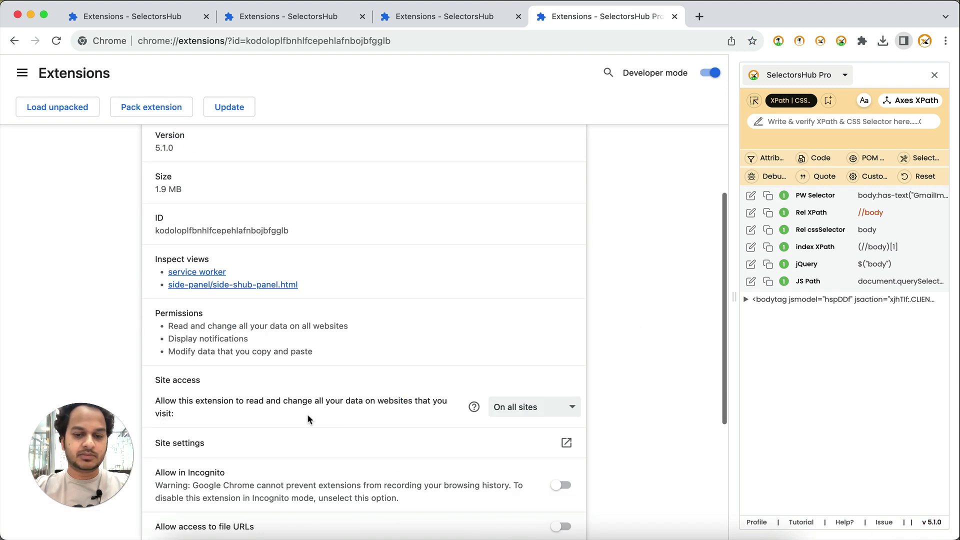
left_click(567, 419)
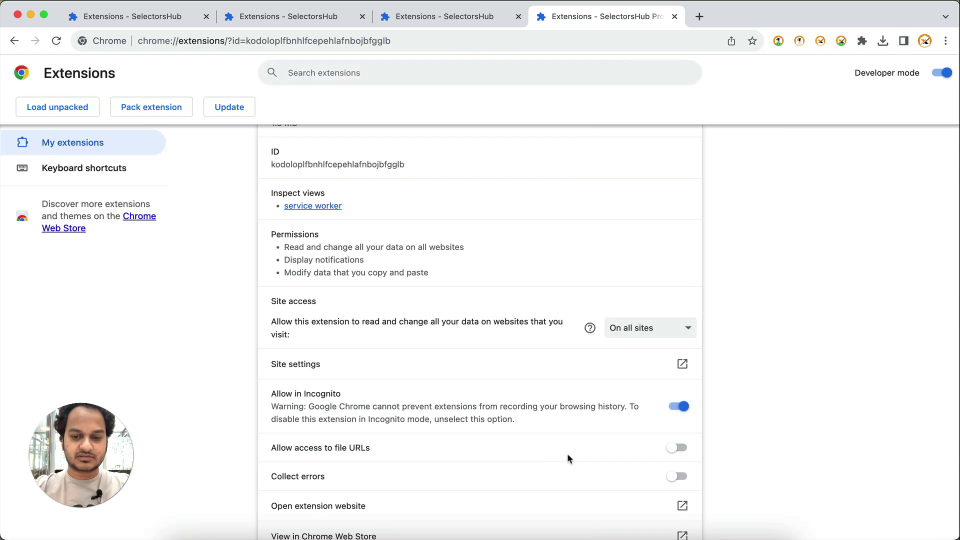
left_click(679, 449)
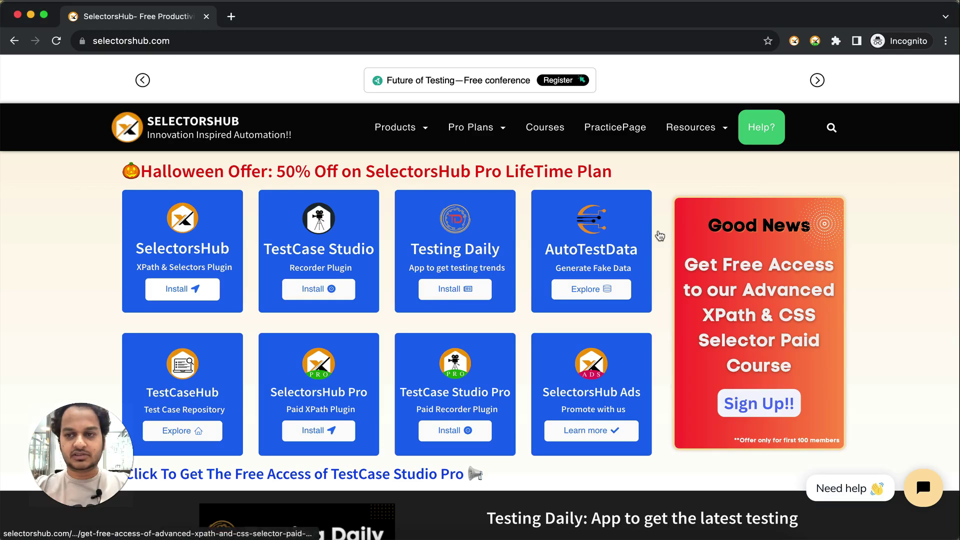
View the SelectorsHub Pro side panel on the incognito page and the SelectorsHub side panel in the regular window, closing each one
left_click(815, 41)
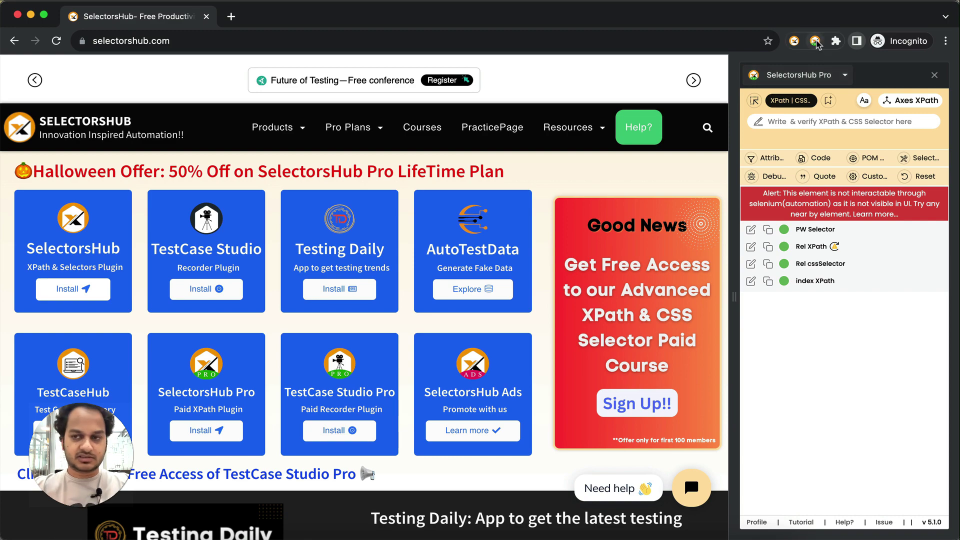
left_click(816, 41)
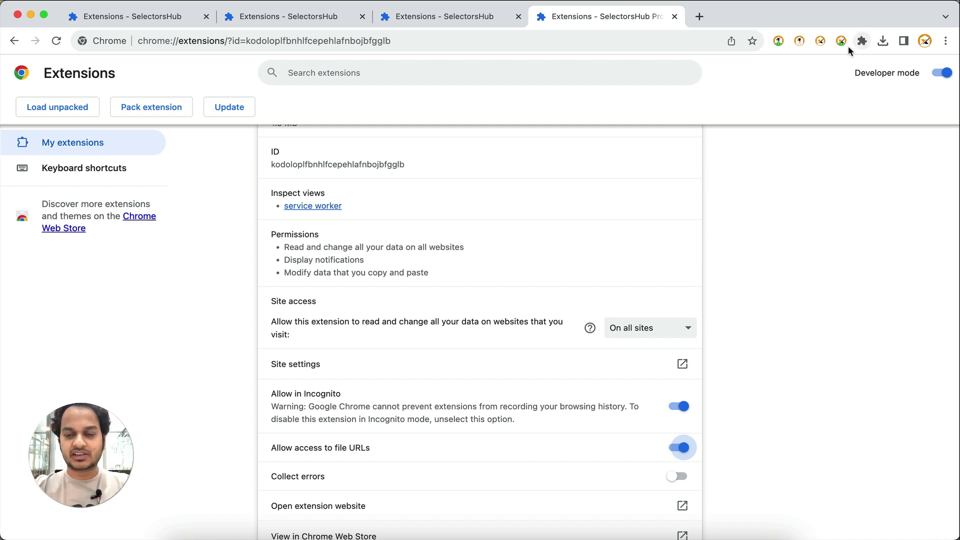
left_click(820, 41)
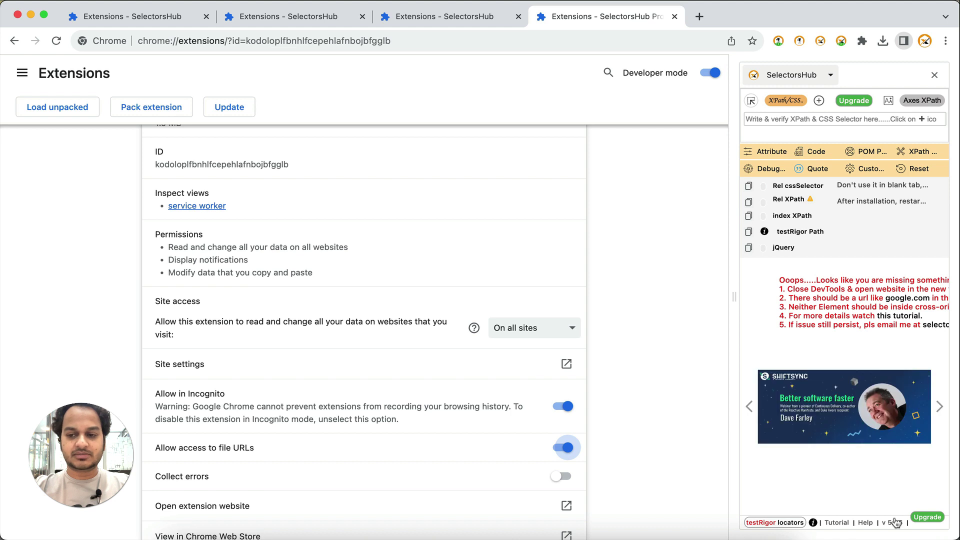
left_click(820, 41)
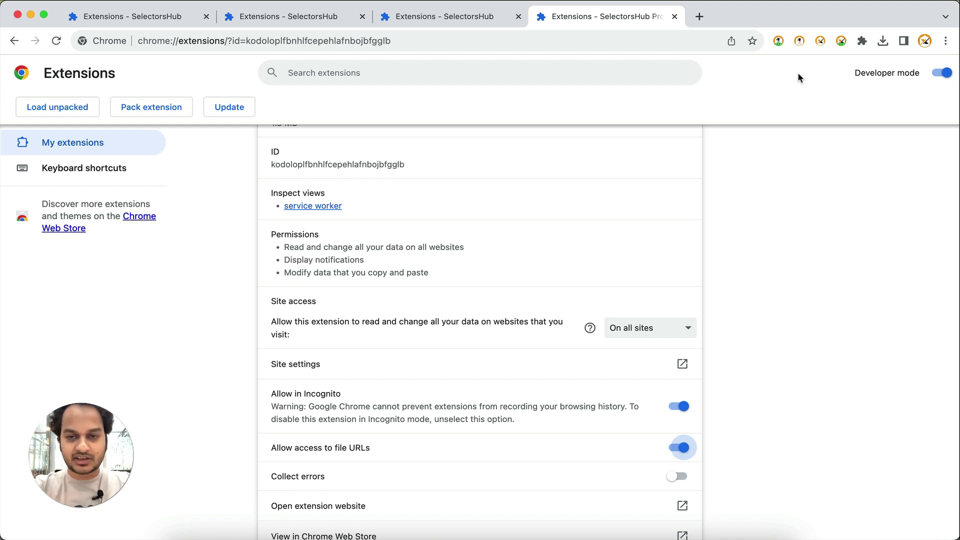
scroll(716, 188, "up", 5)
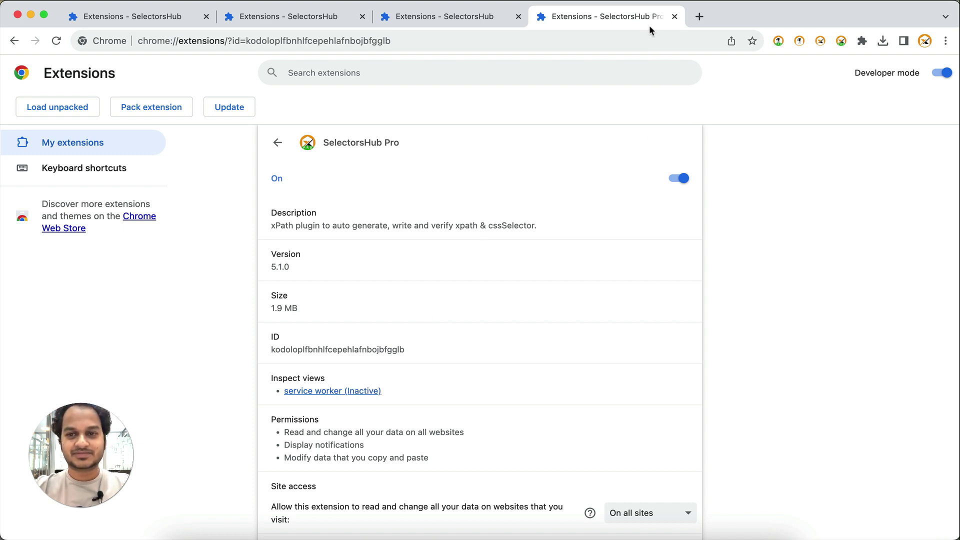
left_click(655, 5)
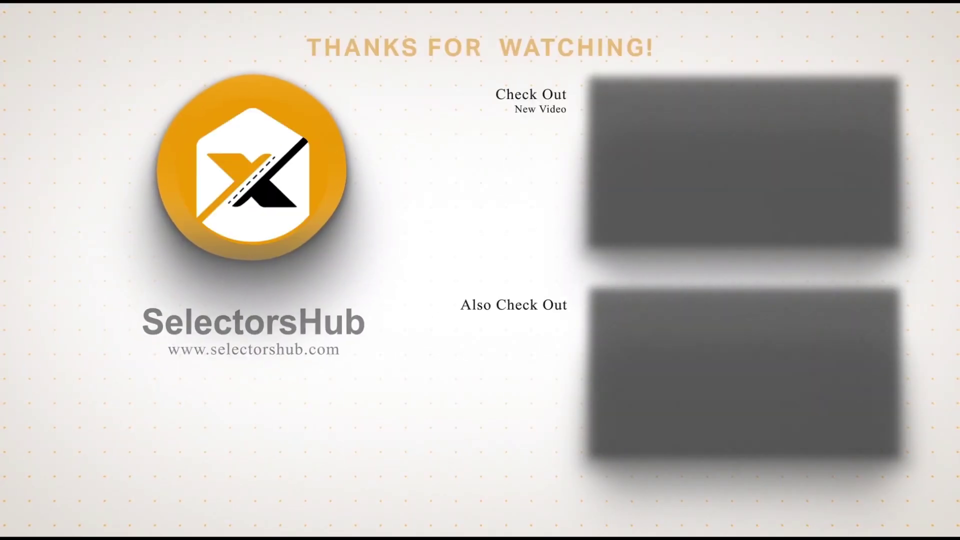